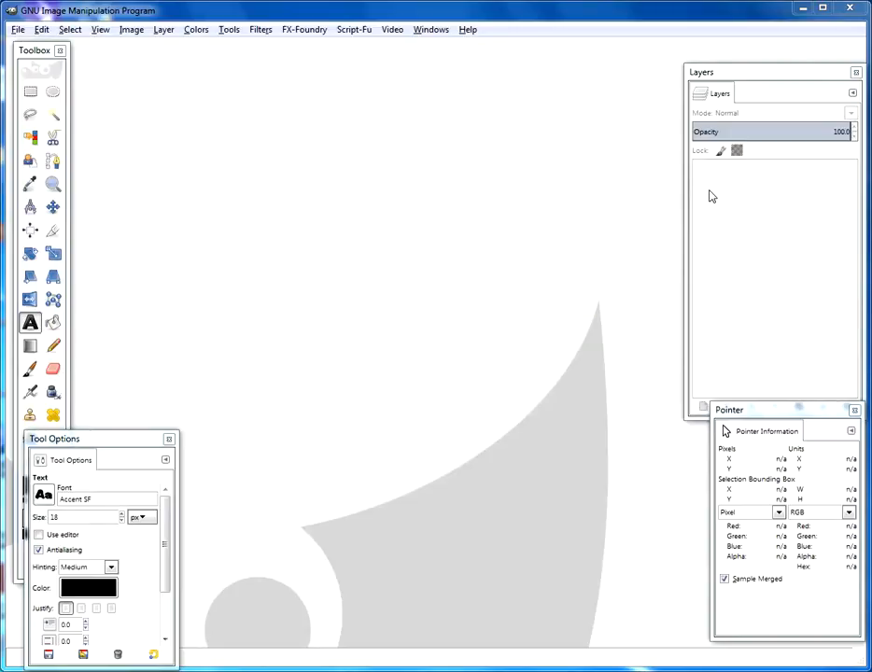
Open ShortT15.JPG and Sxx1.JPG together as layers of one image
left_click(18, 30)
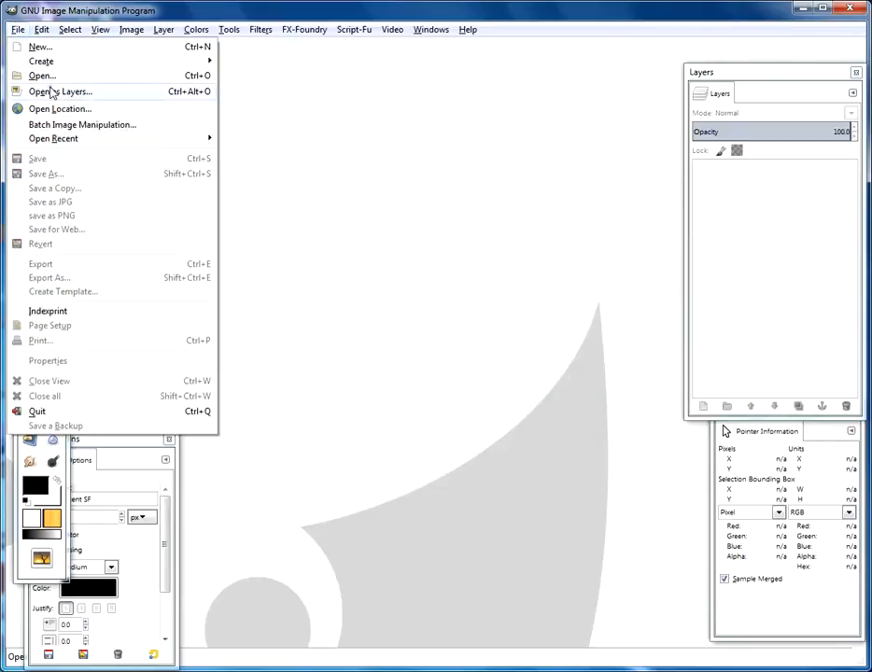
left_click(55, 92)
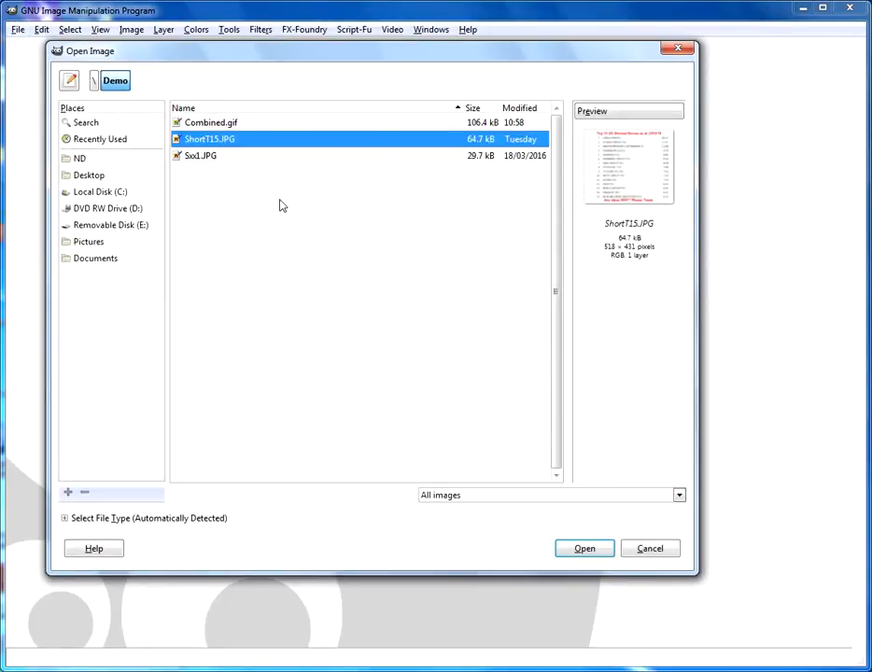
left_click(235, 161, "ctrl")
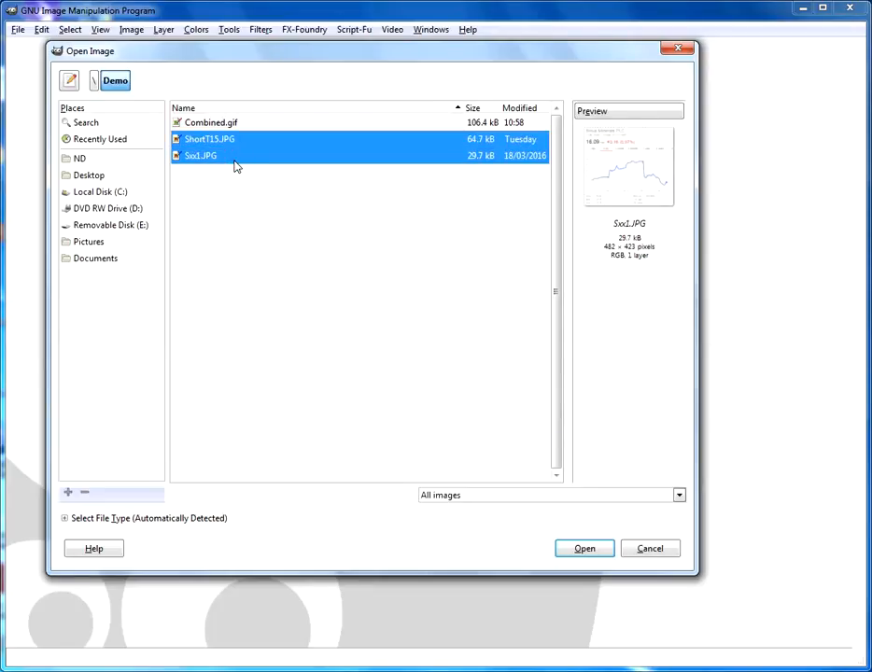
left_click(588, 555)
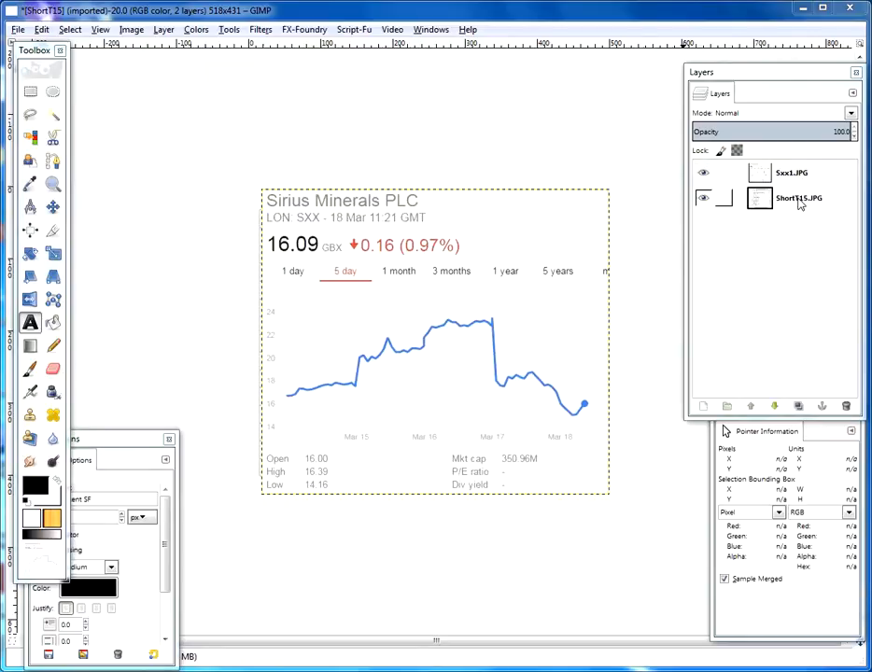
Inspect the Sxx1.JPG and ShortT15.JPG layers one at a time by toggling their visibility, then show both again
left_click(703, 173)
left_click(703, 198)
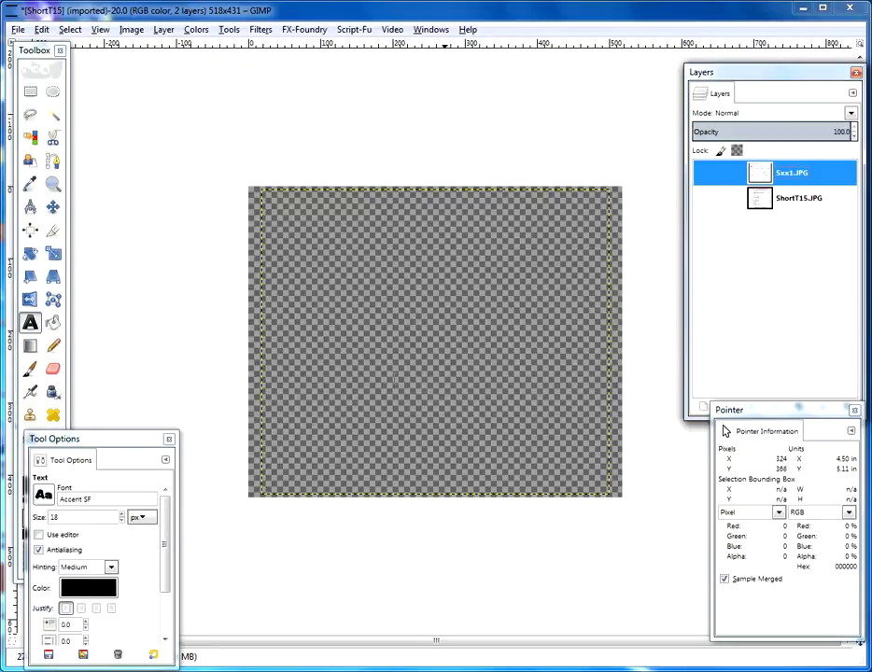
left_click(702, 204)
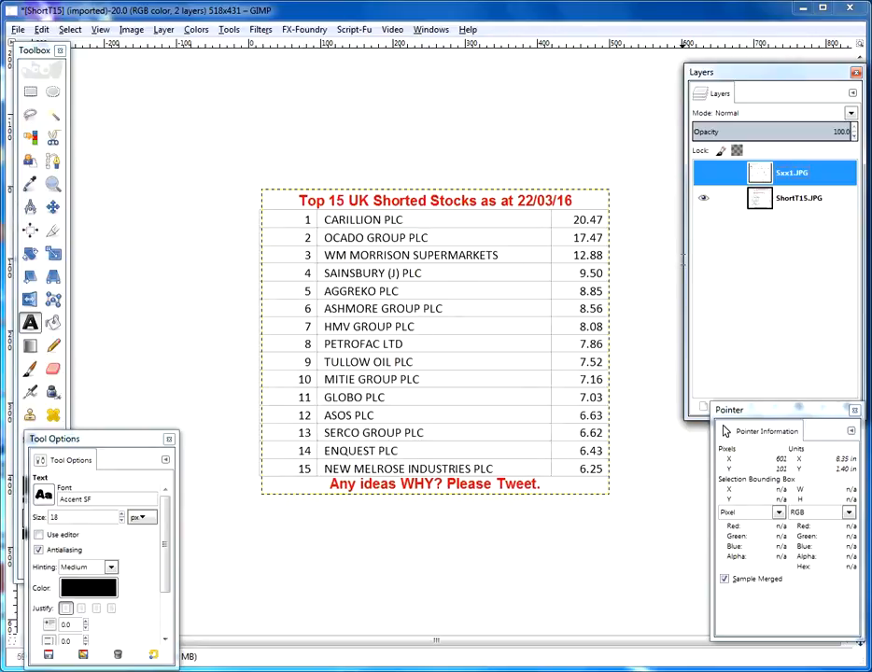
left_click(703, 198)
left_click(703, 173)
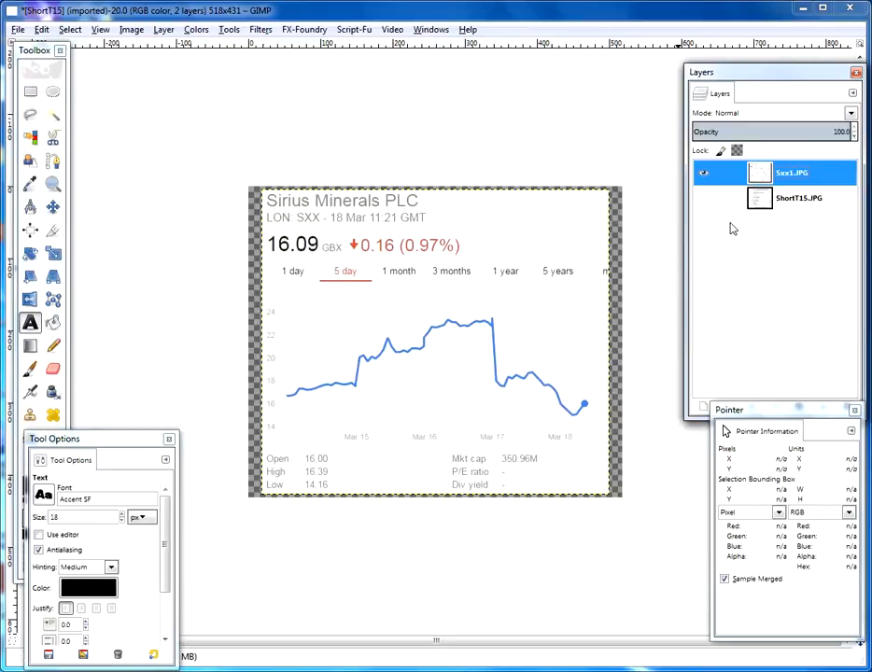
left_click(703, 197)
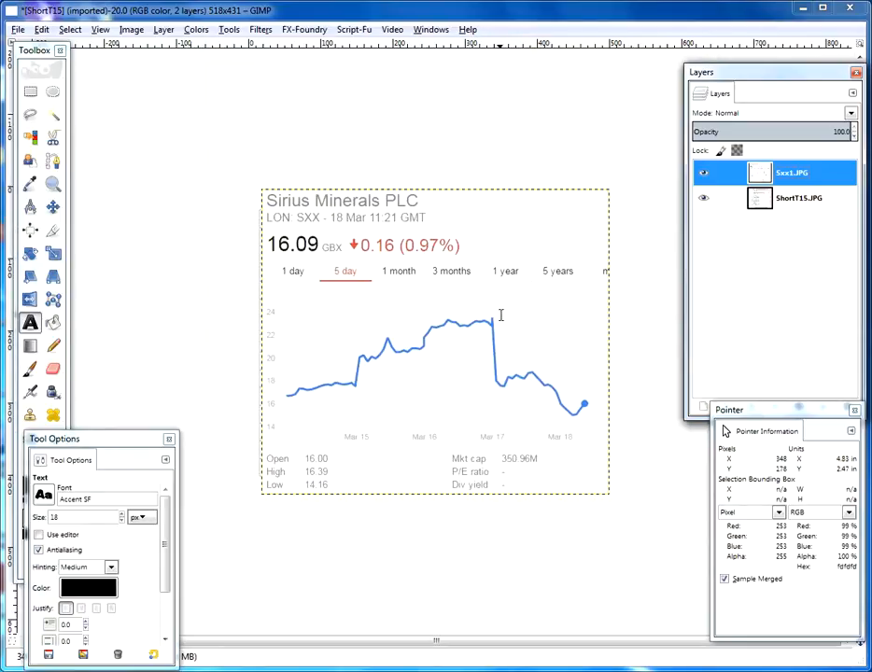
Start exporting the layered image as a GIF image named Combined.gif in the Demo folder, replacing the existing file
left_click(17, 30)
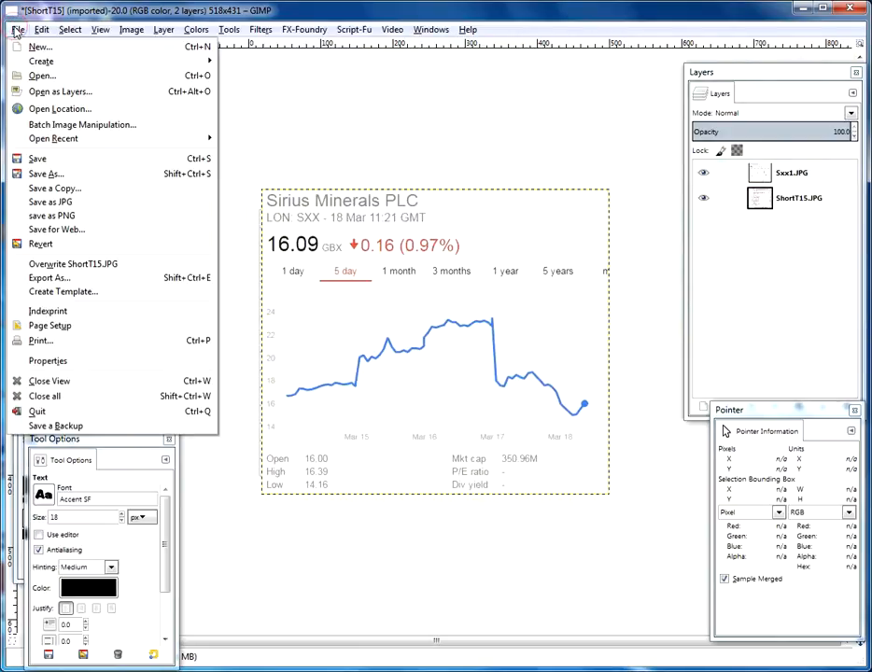
left_click(82, 283)
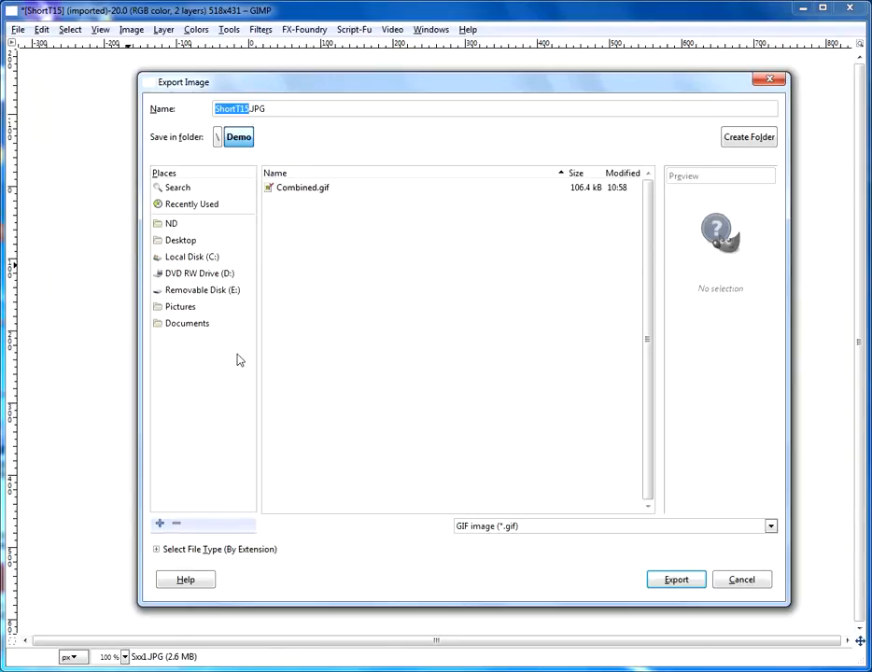
left_click(225, 553)
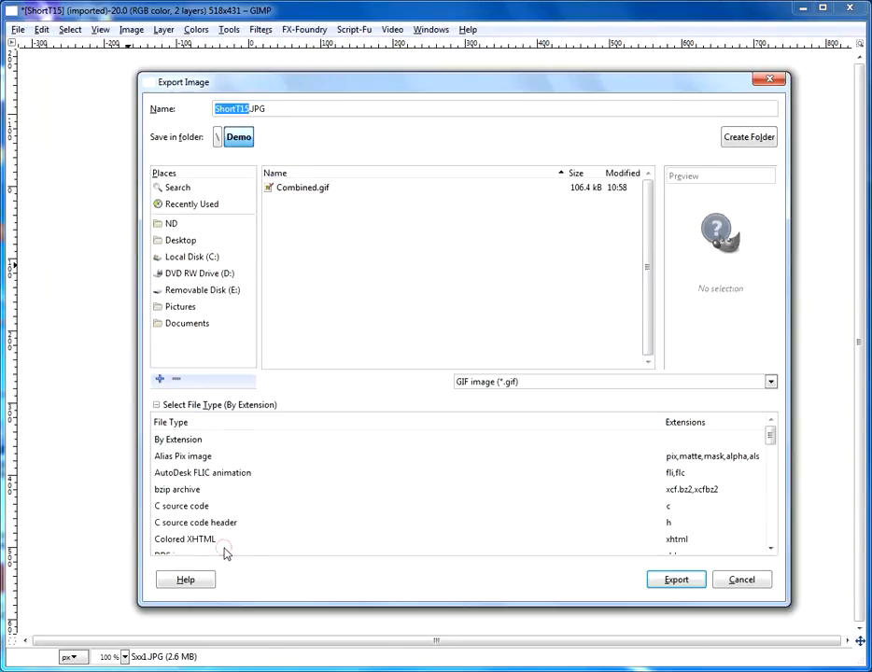
left_click(770, 523)
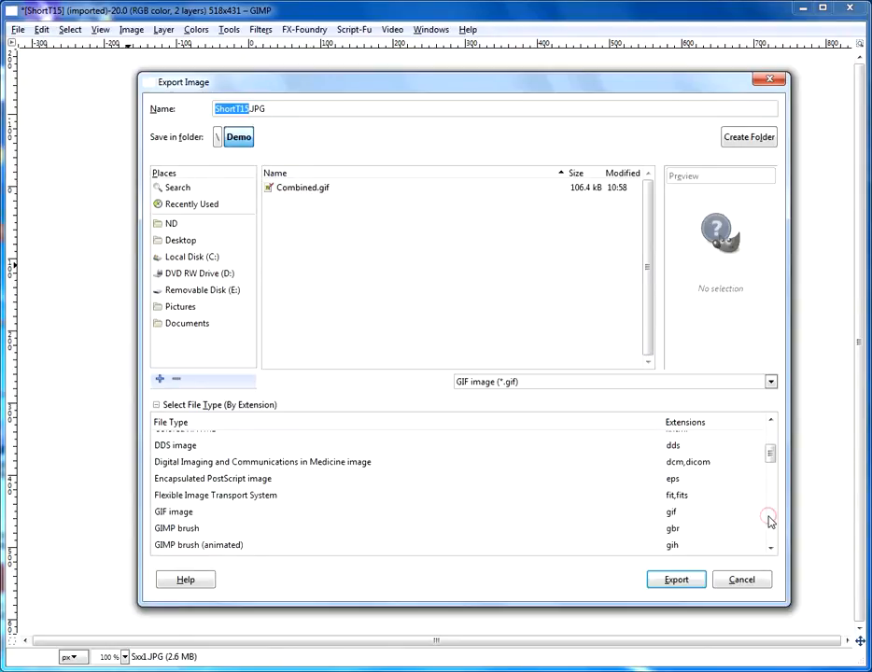
left_click(189, 513)
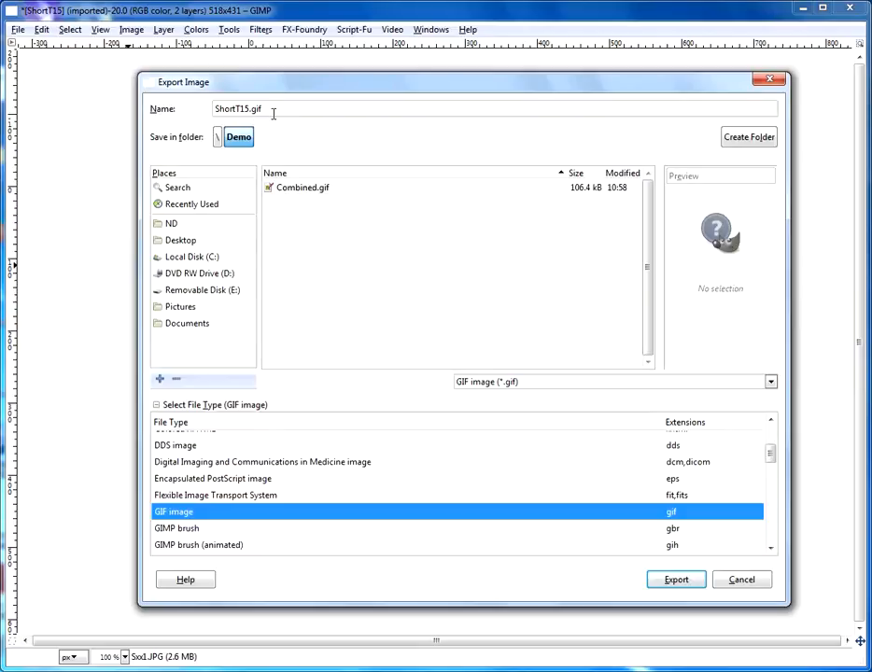
left_click(317, 190)
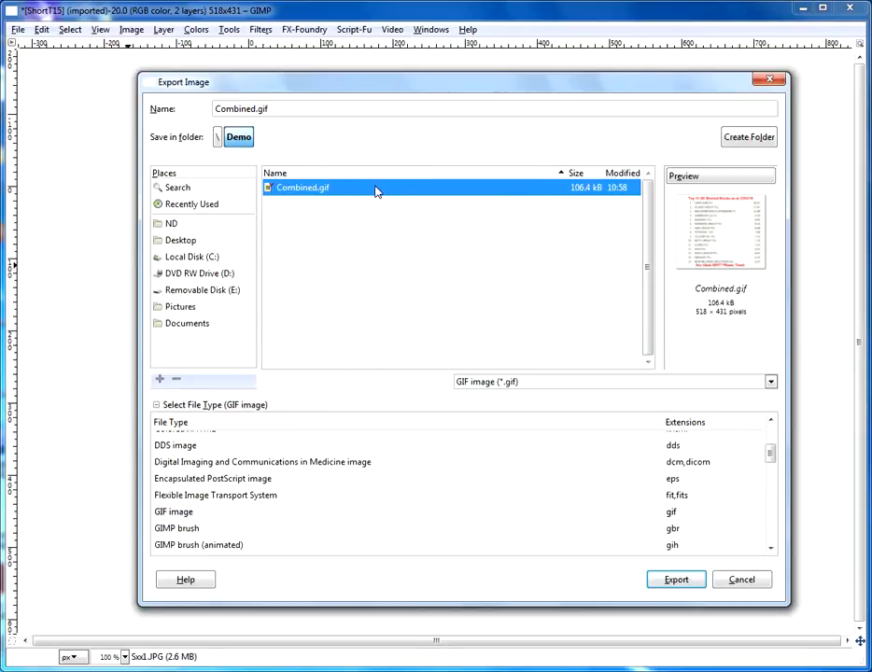
left_click(676, 579)
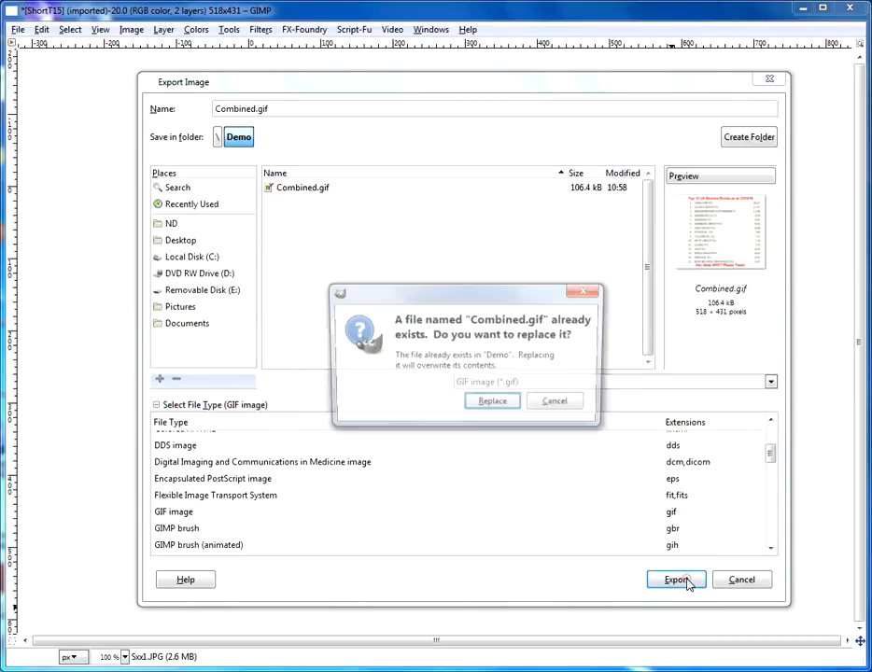
left_click(511, 408)
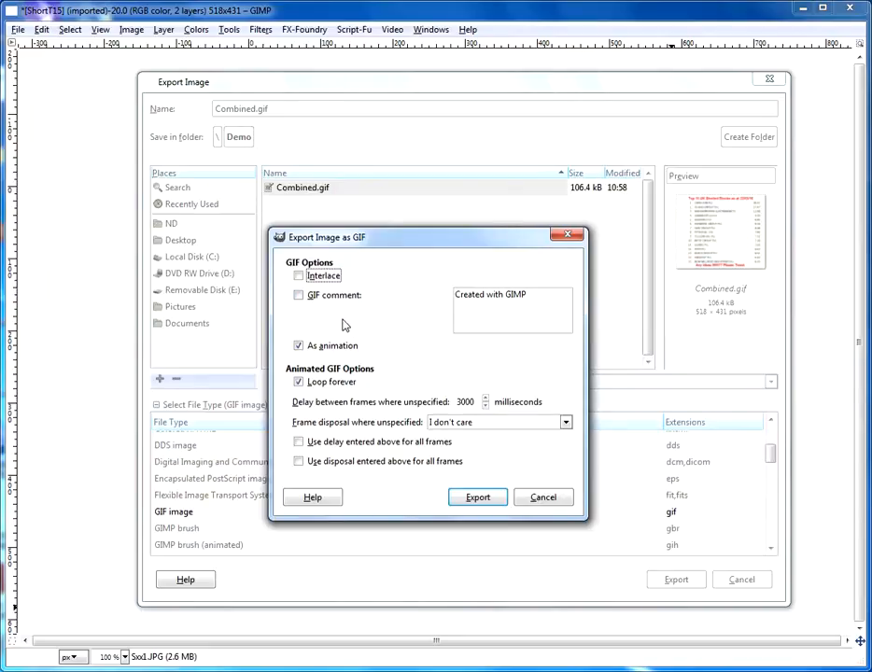
Export the GIF as an animation, using the entered 3000 ms delay for all frames
left_click(298, 346)
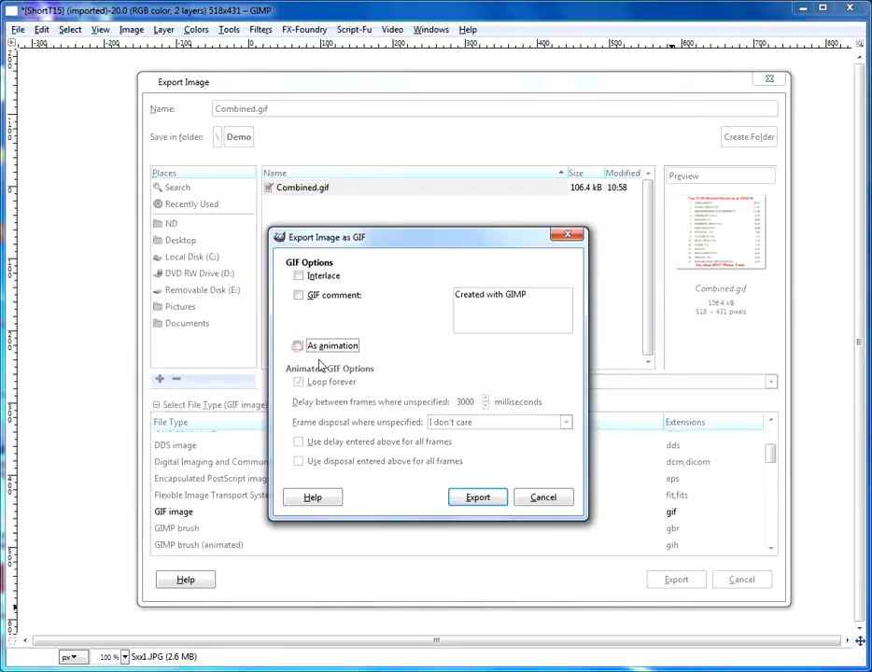
left_click(305, 349)
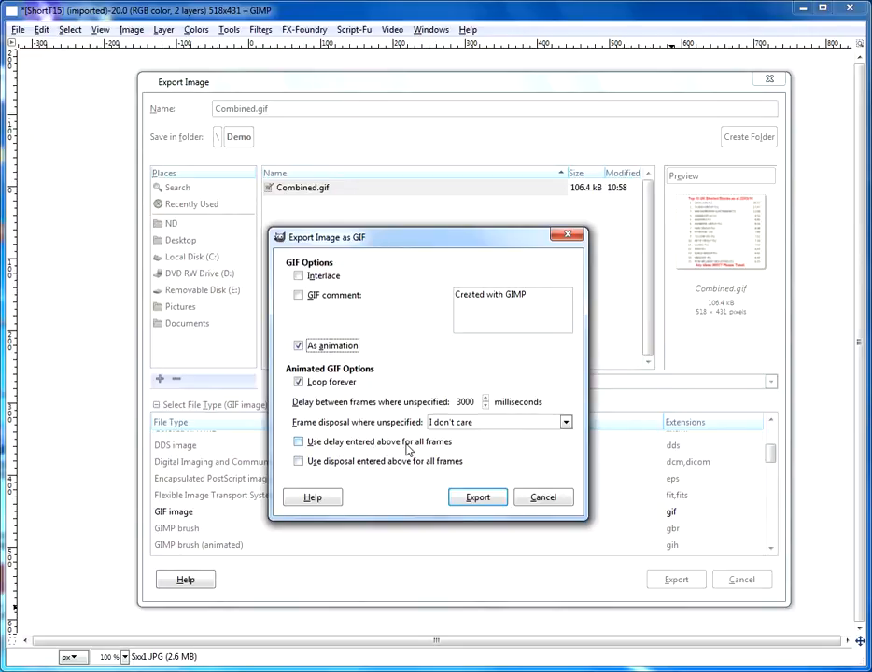
left_click(299, 442)
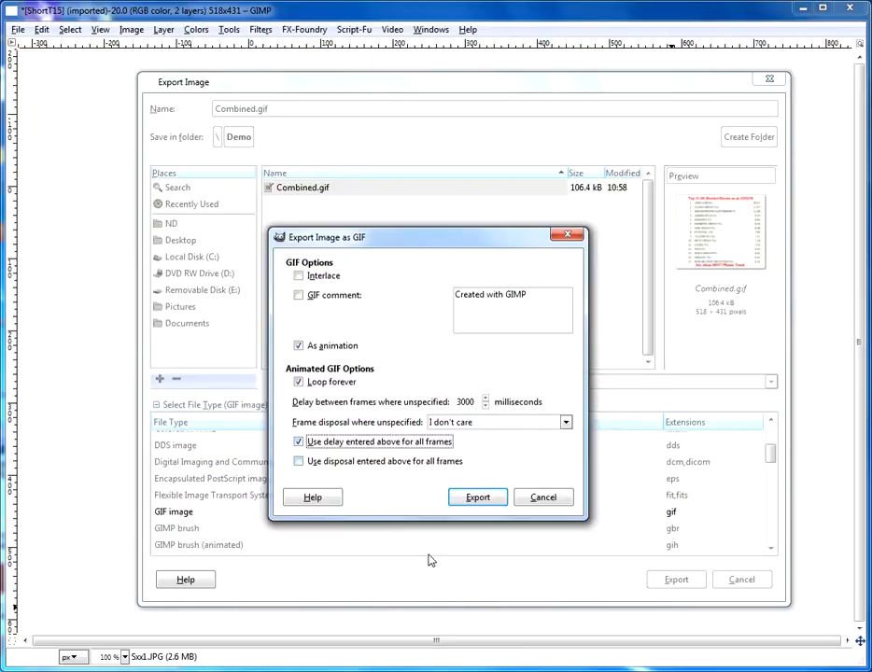
left_click(477, 498)
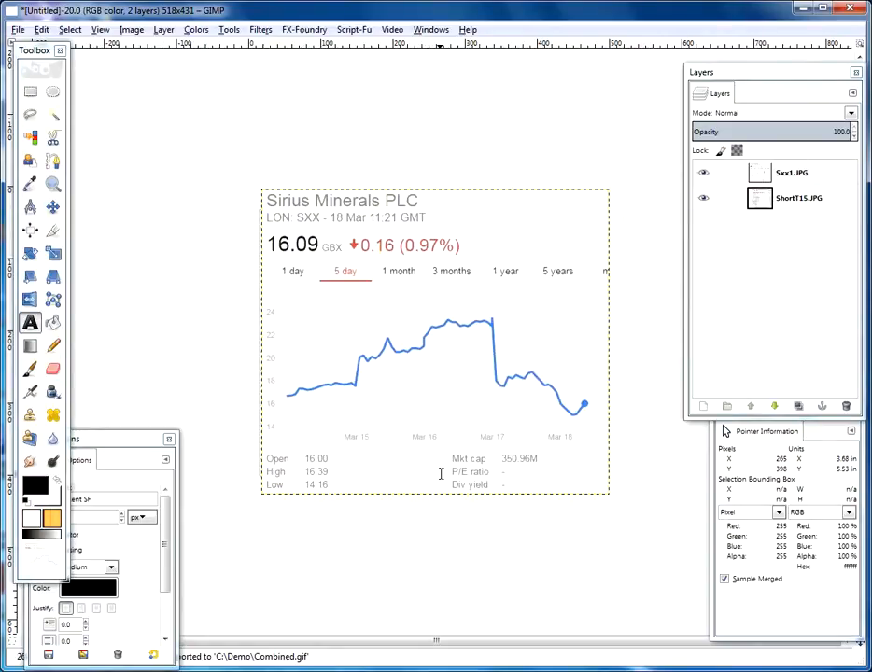
Switch to Twitter in the browser and write a new tweet reading "Look at my gif"
left_click(308, 666)
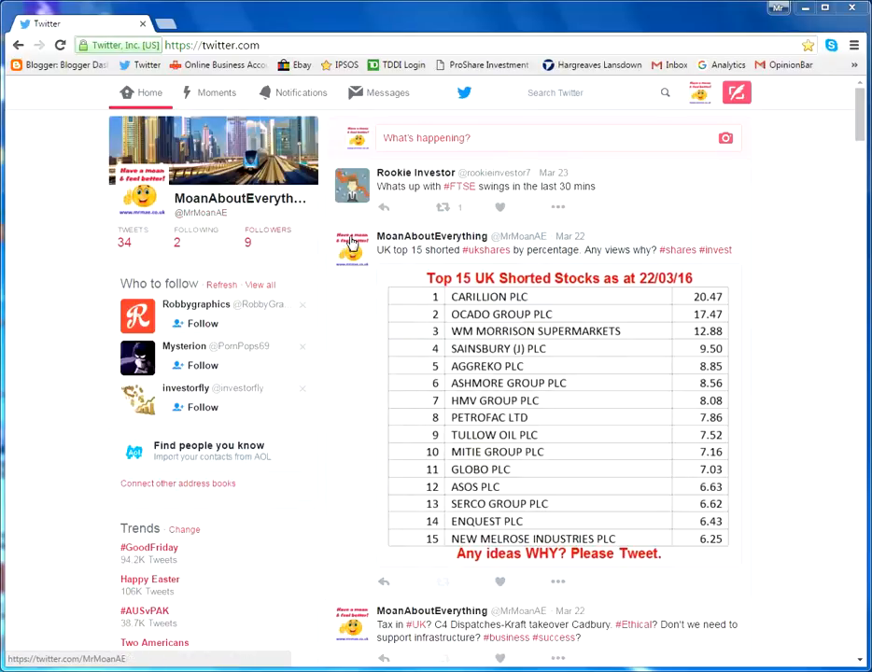
left_click(454, 140)
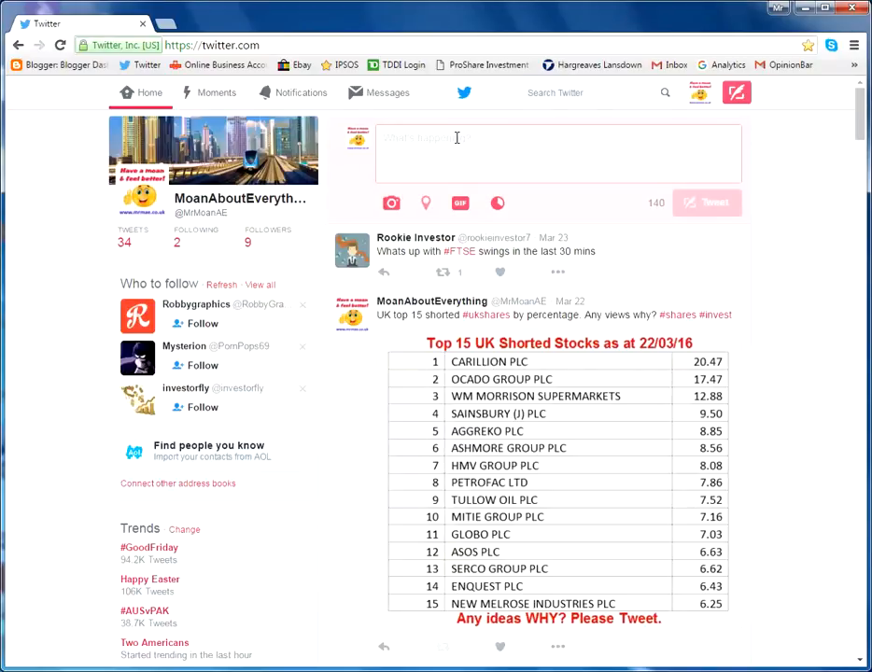
type("L")
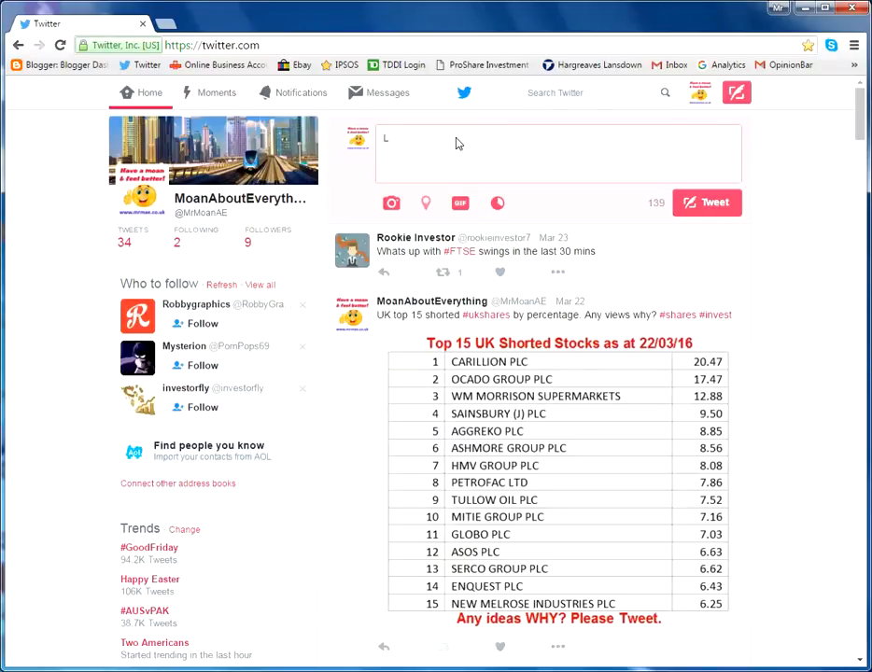
type("ook at my gif")
Browse the categories of Twitter's built-in GIF library, then close it without choosing one
left_click(460, 204)
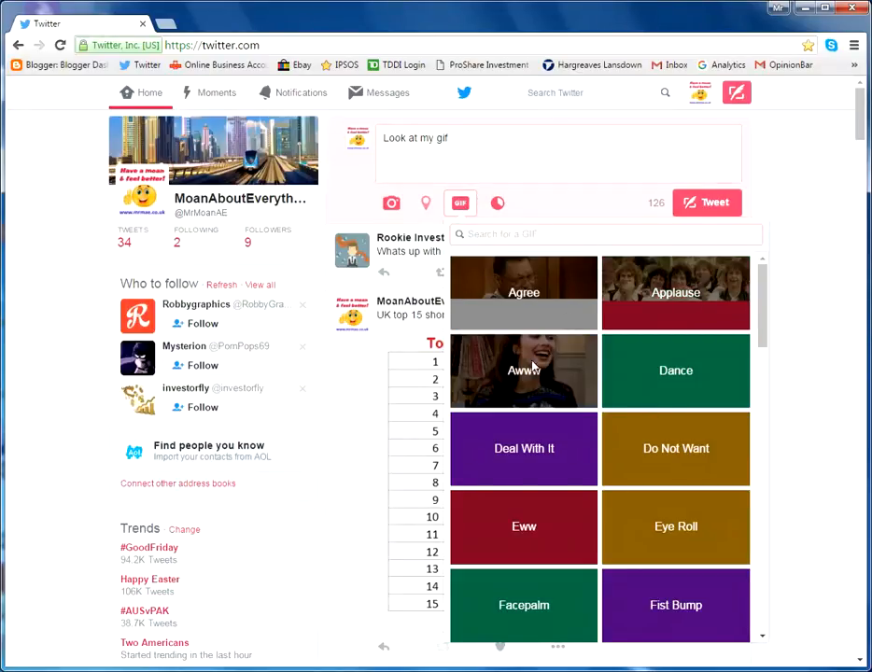
left_click_drag(761, 352, 765, 600)
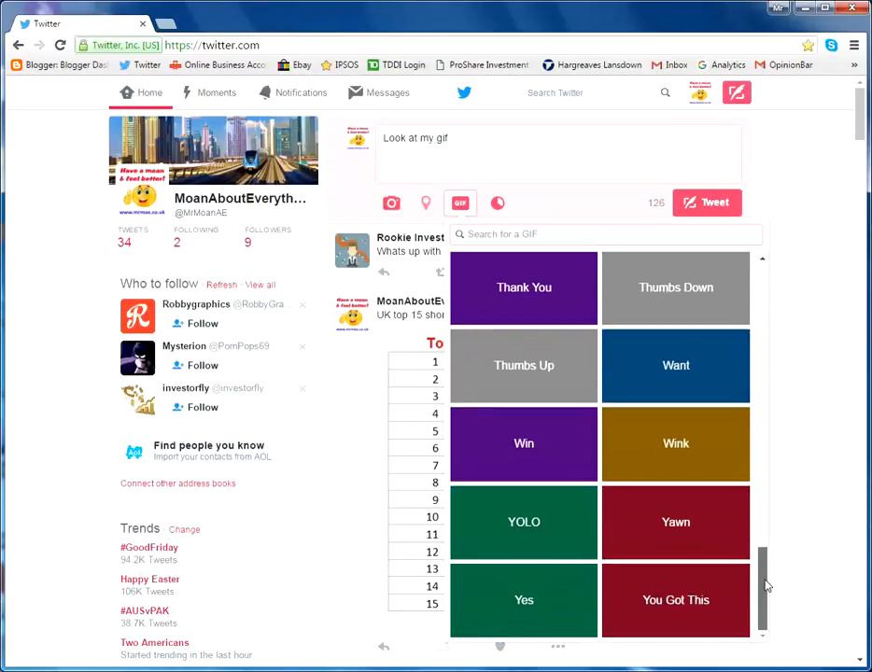
scroll(763, 285, "up", 1)
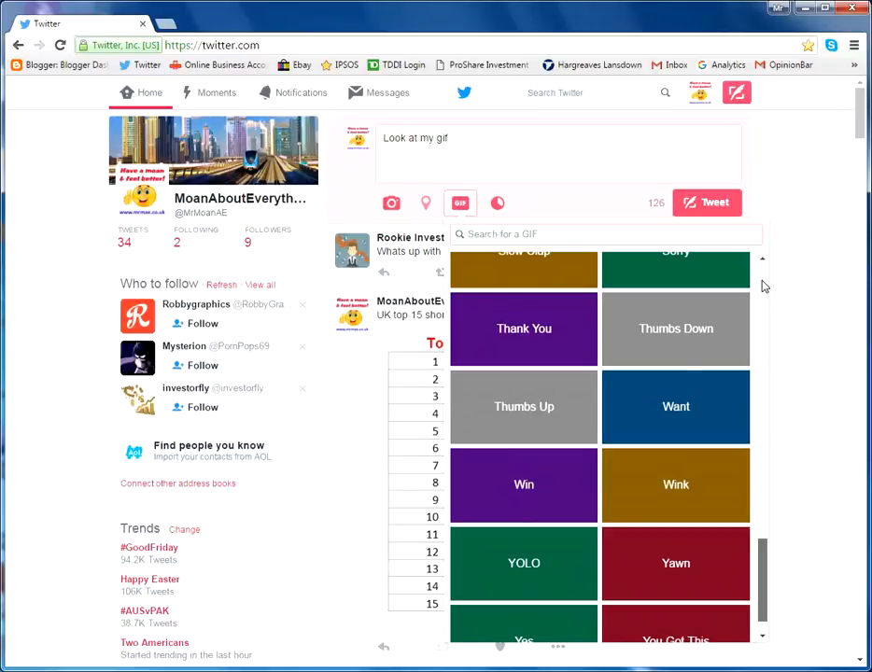
scroll(762, 281, "up", 7)
scroll(762, 277, "up", 6)
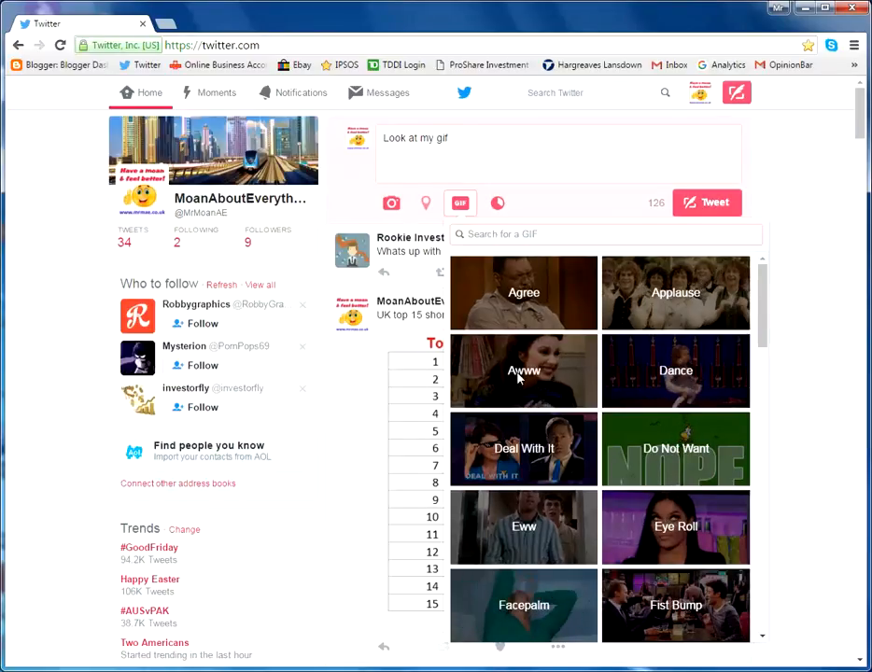
left_click(387, 215)
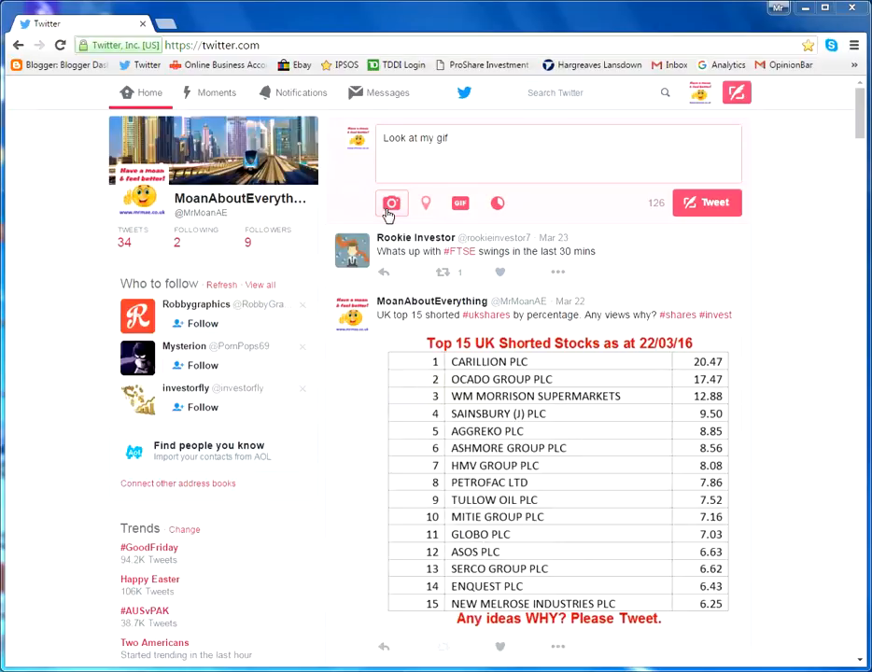
Attach the Combined GIF from the Demo folder to the tweet as media
left_click(388, 211)
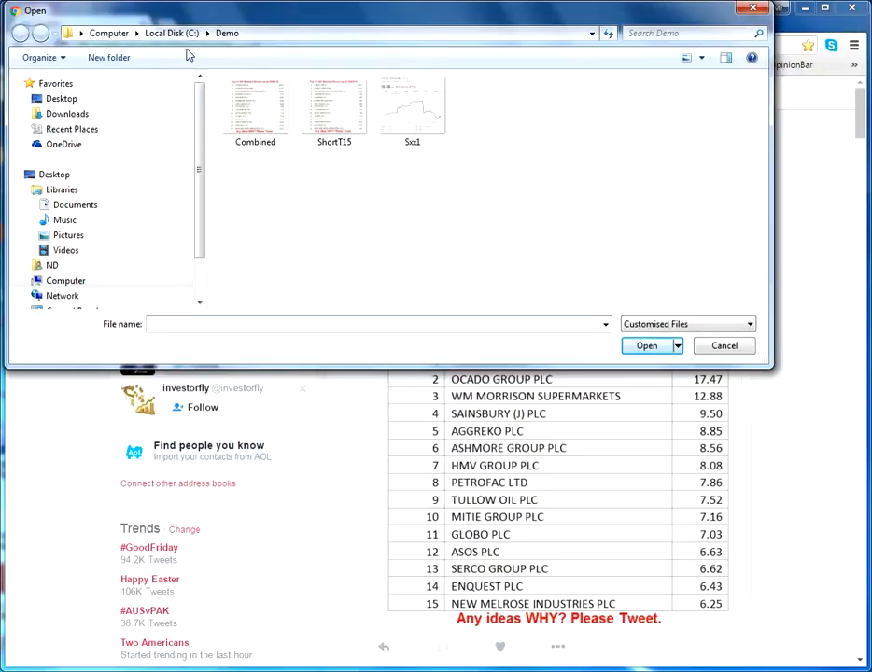
left_click(277, 122)
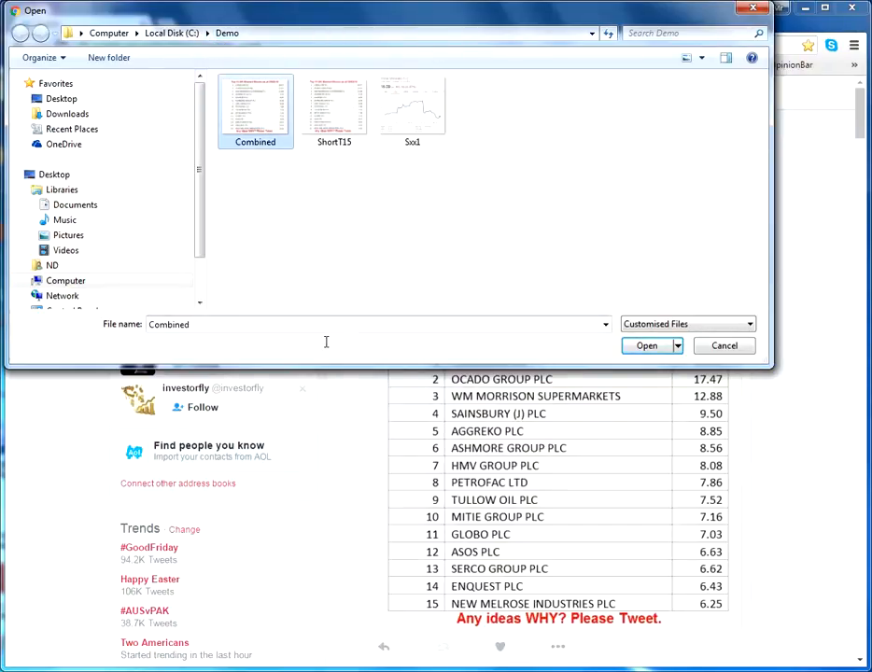
left_click(647, 347)
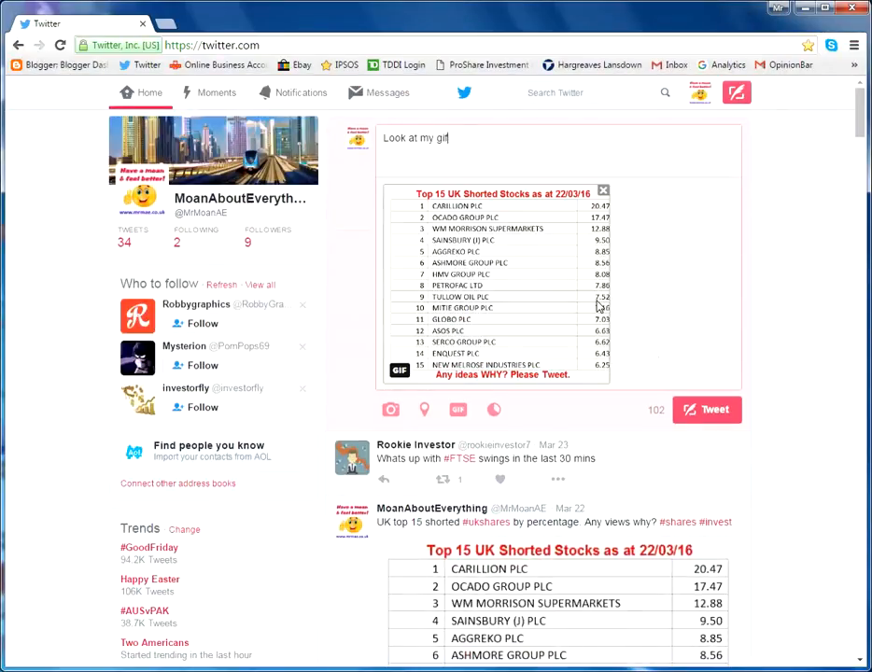